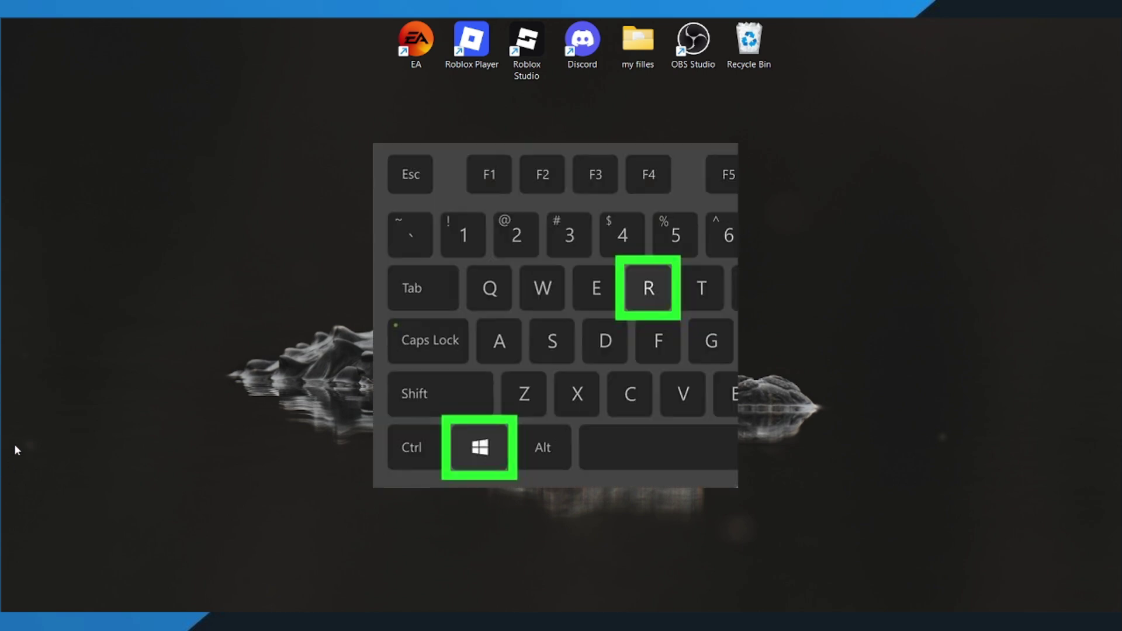
Enter %temp% in Run to show the user's Temp folder in File Explorer.
key(super+r)
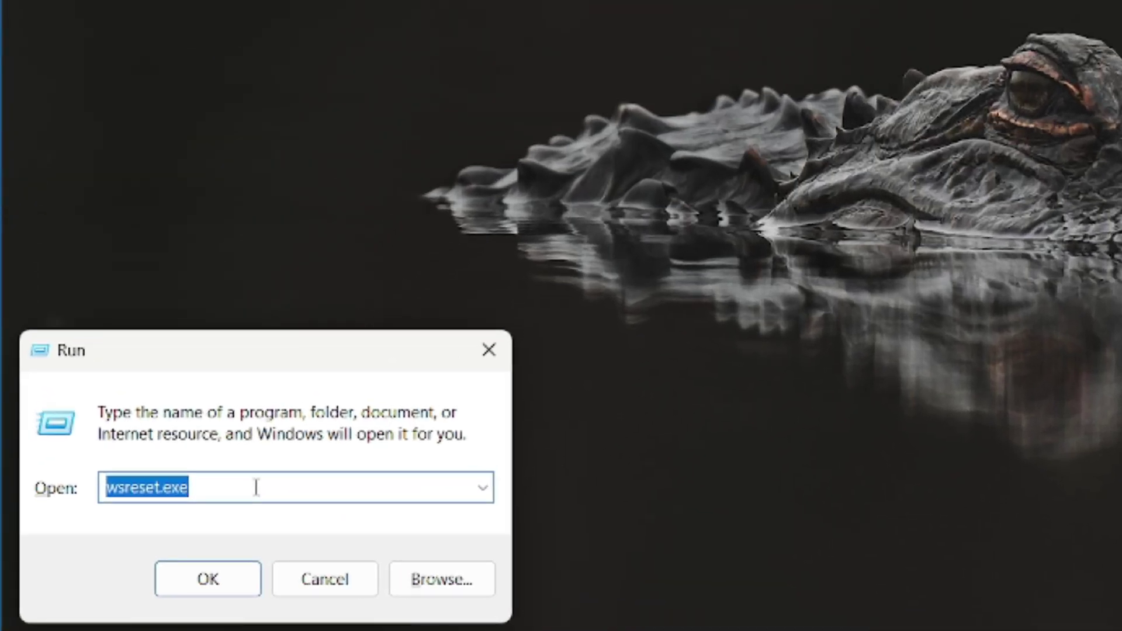
text(%temp%)
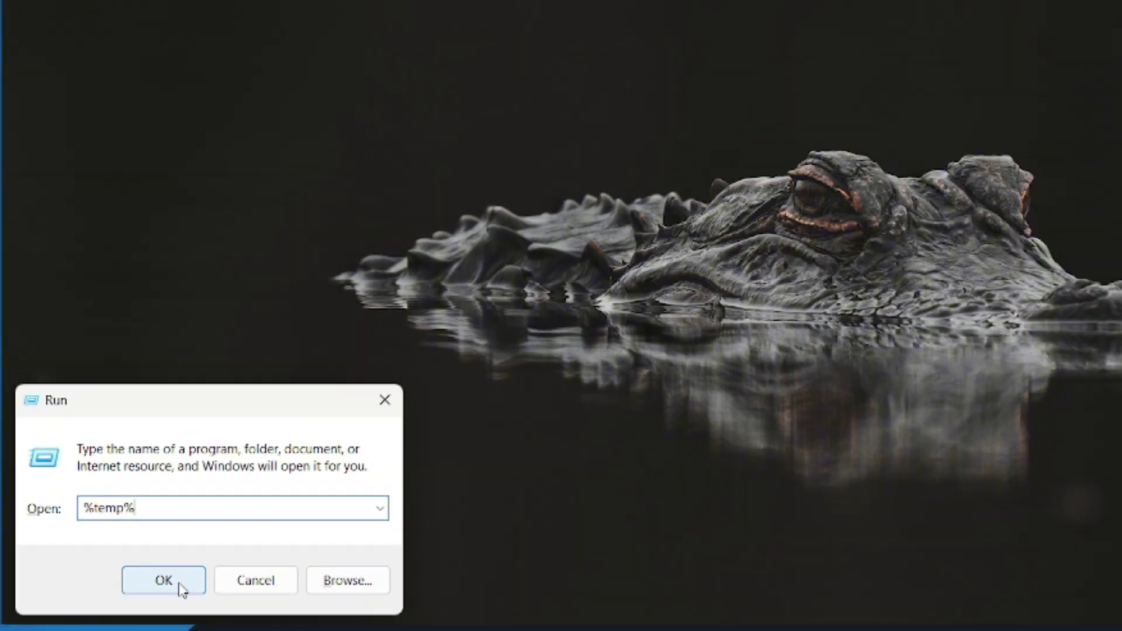
click(223, 586)
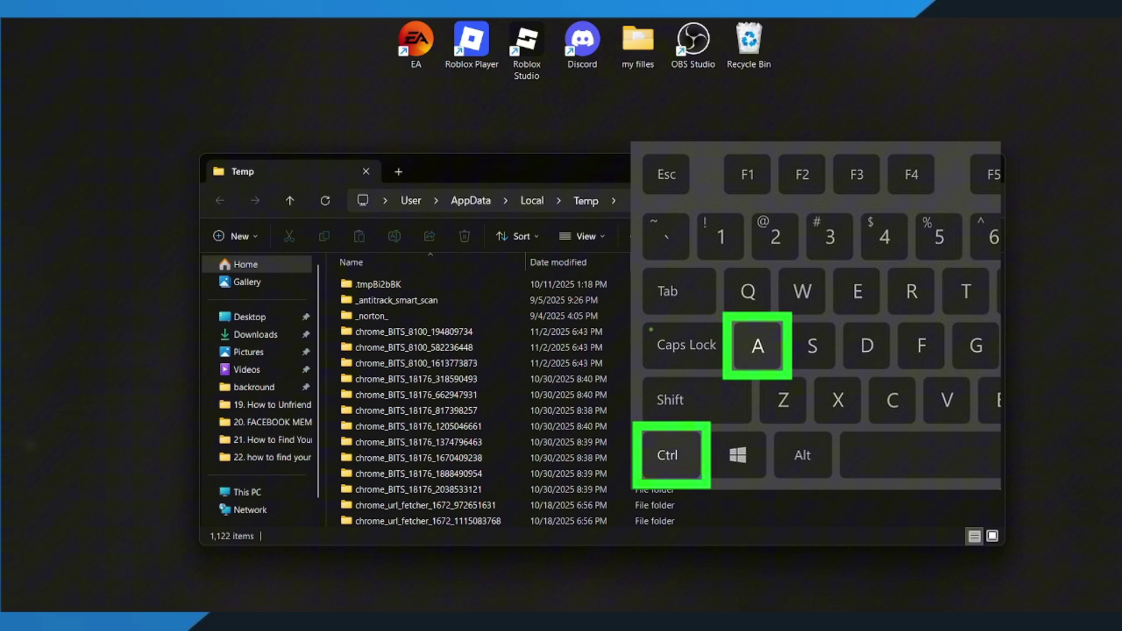
Select all 1,122 Temp items and delete them, skipping the folder needing administrator permission.
key(ctrl+a)
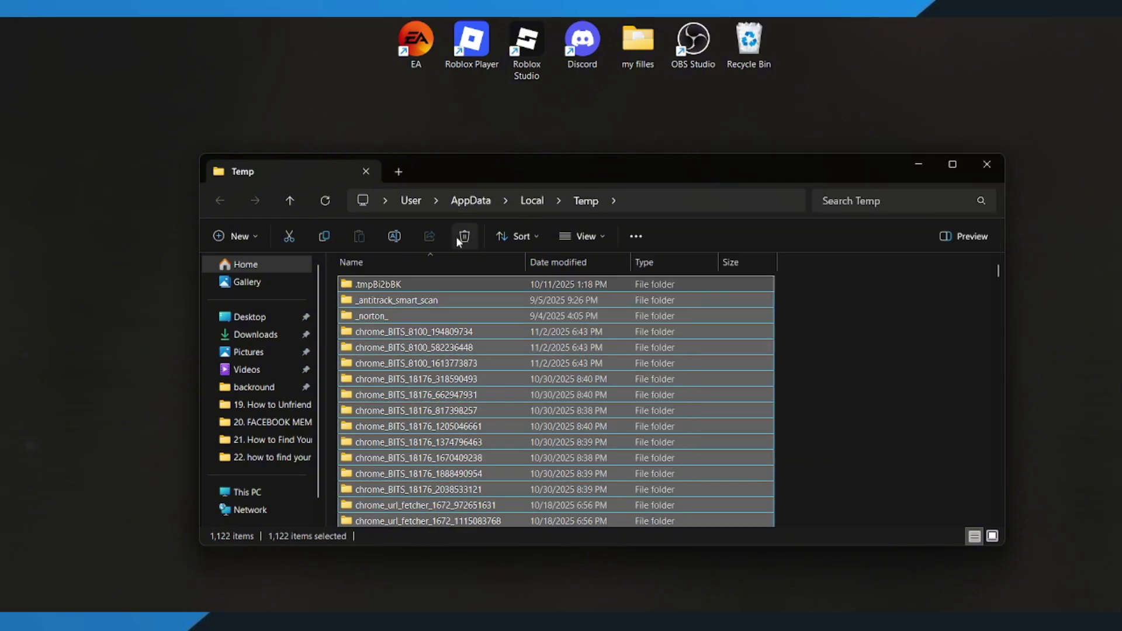
click(457, 237)
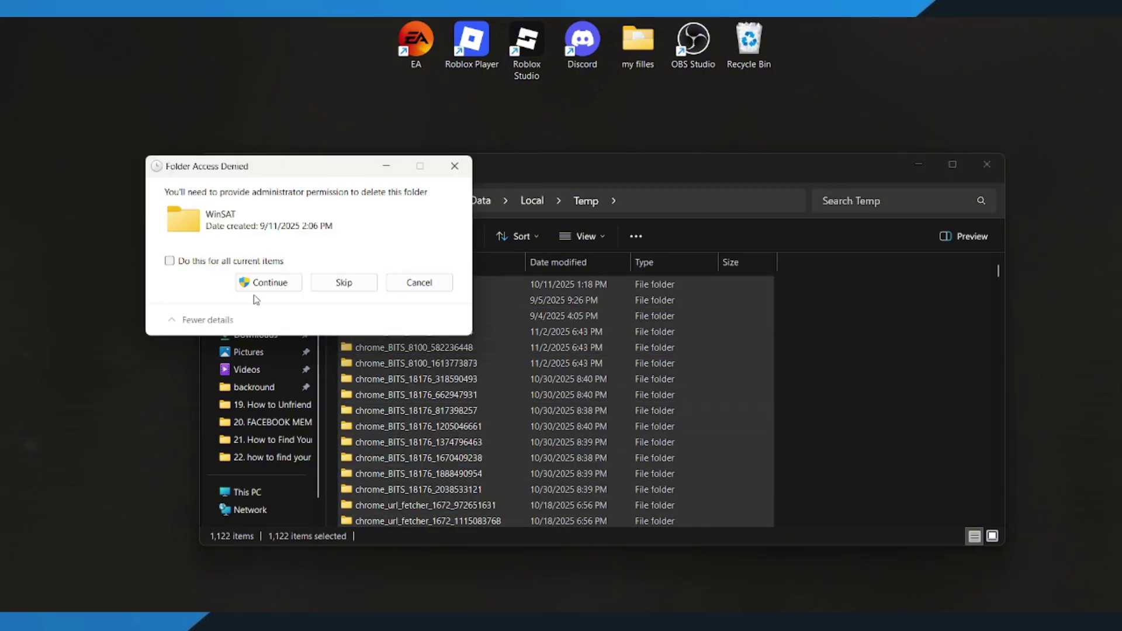
click(347, 291)
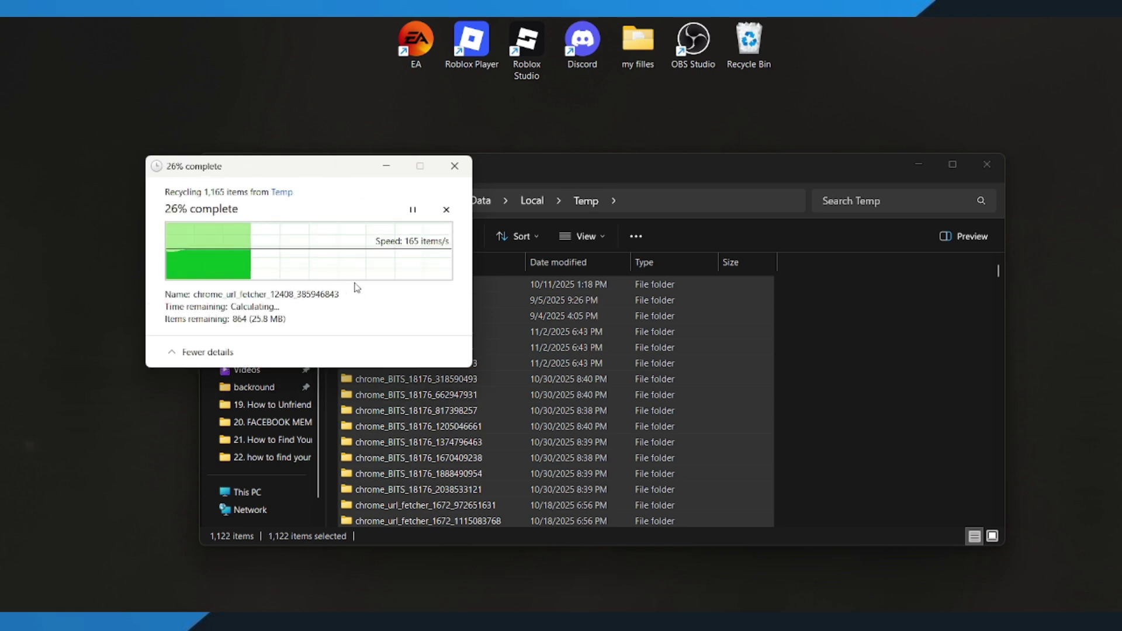
key(Escape)
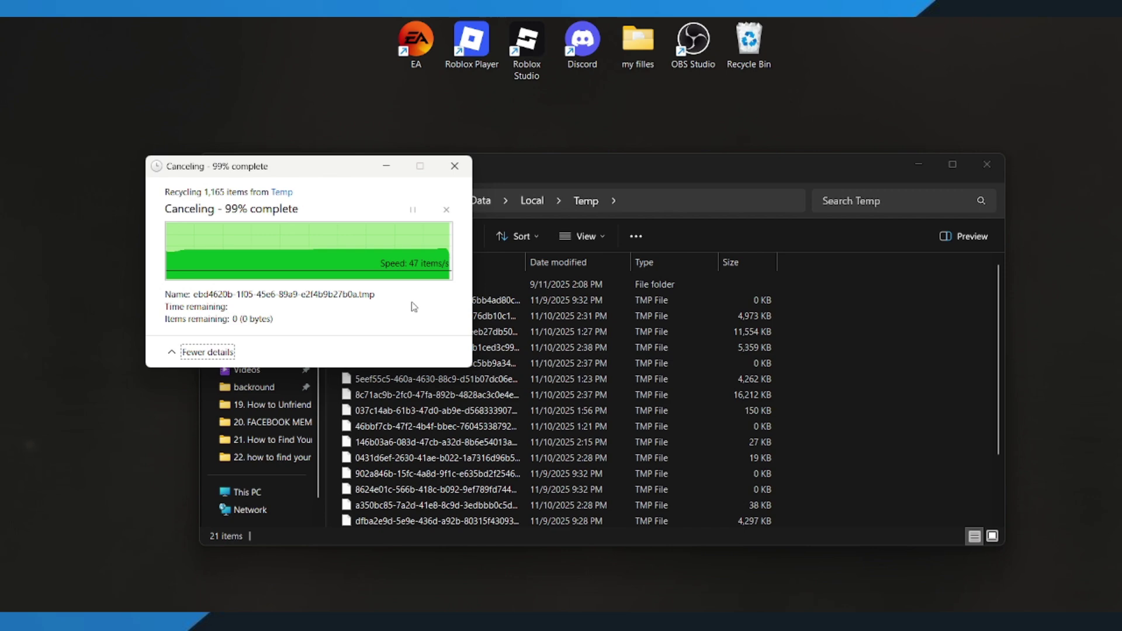
click(986, 167)
Search Windows for 'disk cleanup' and launch Disk Cleanup for drive C.
key(super+s)
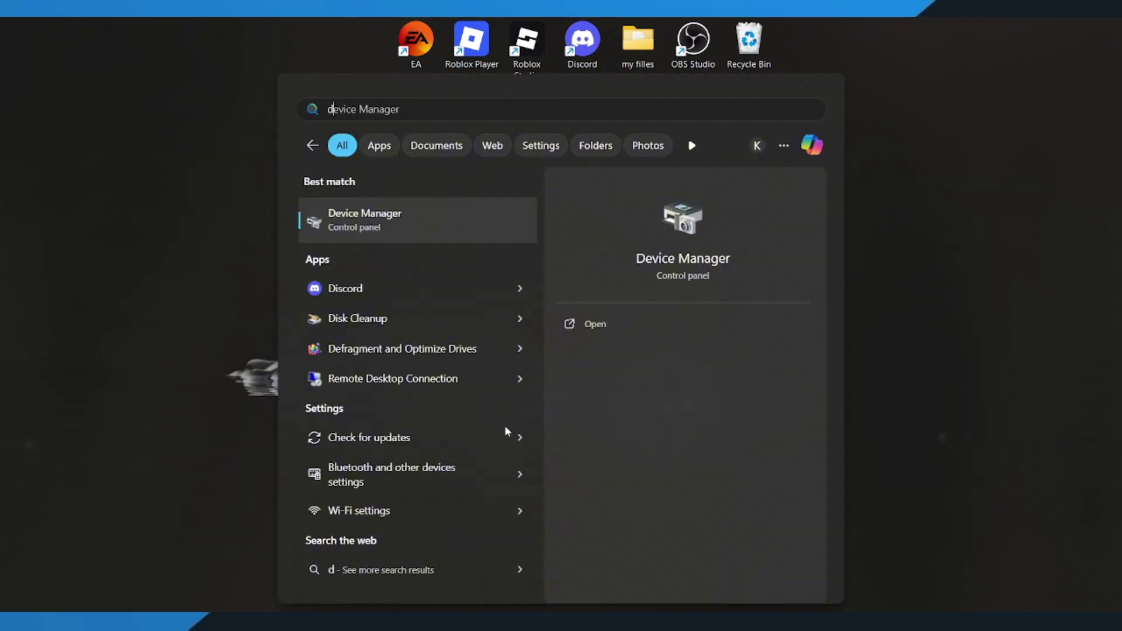
text(discord)
text(sk)
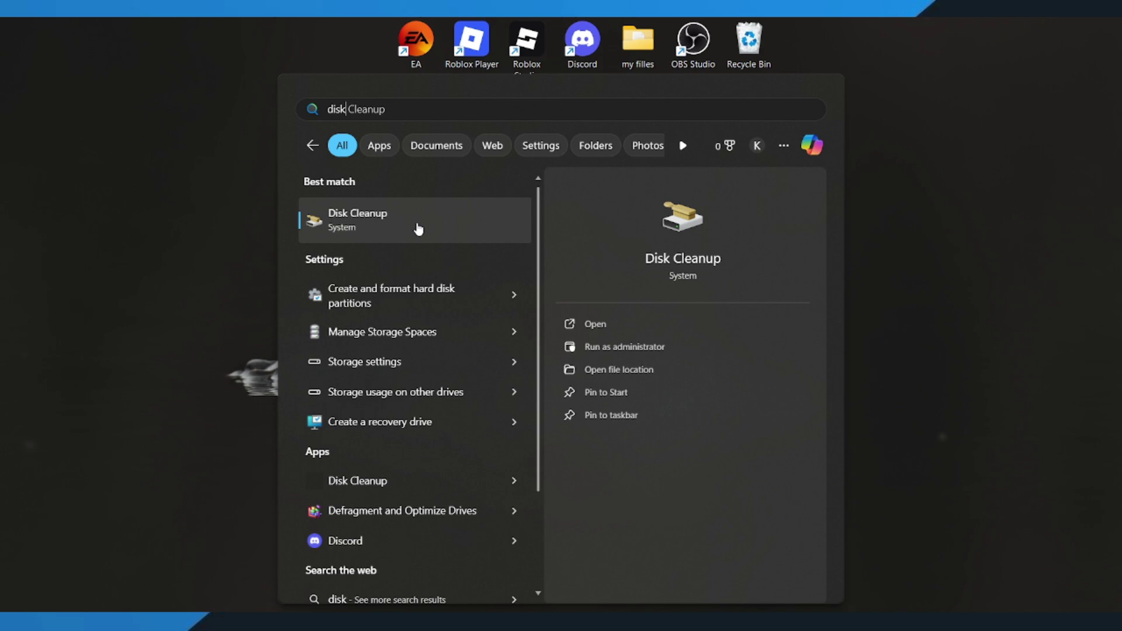
click(417, 229)
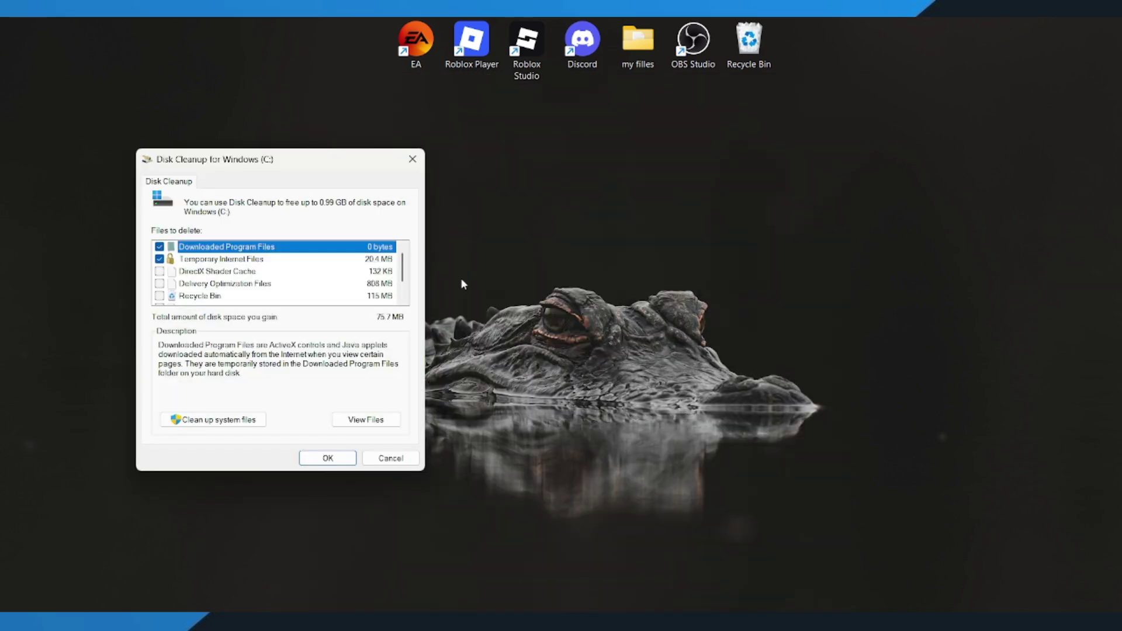
Deselect Downloaded Program Files and Thumbnails, then permanently delete only Temporary Internet Files.
drag(282, 162, 601, 174)
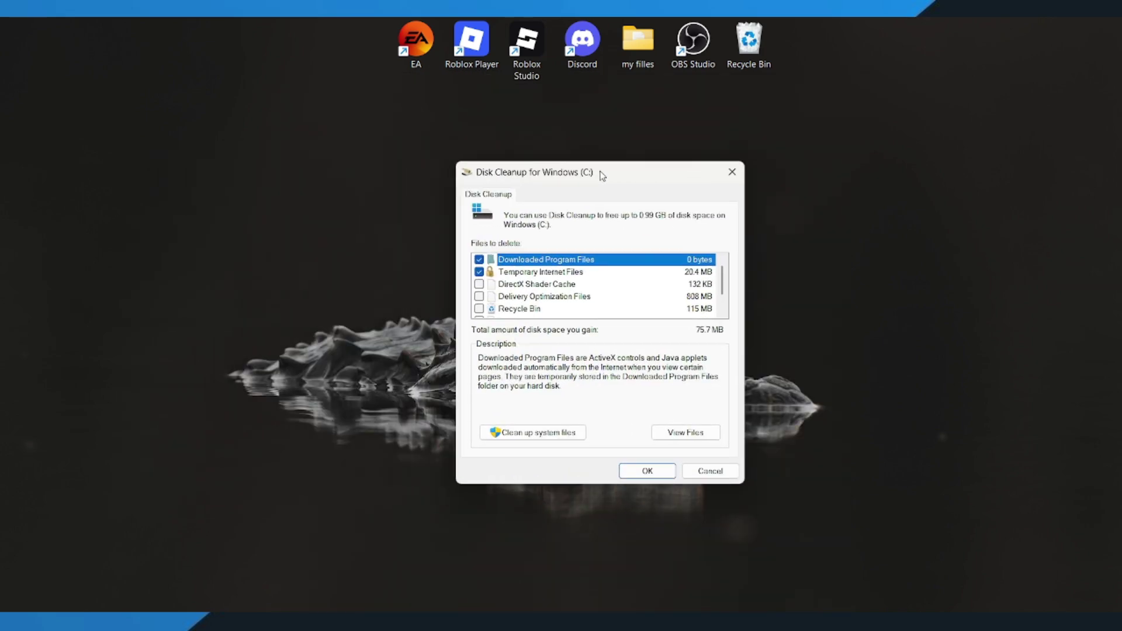
click(478, 259)
scroll(559, 314, down, 1)
click(479, 308)
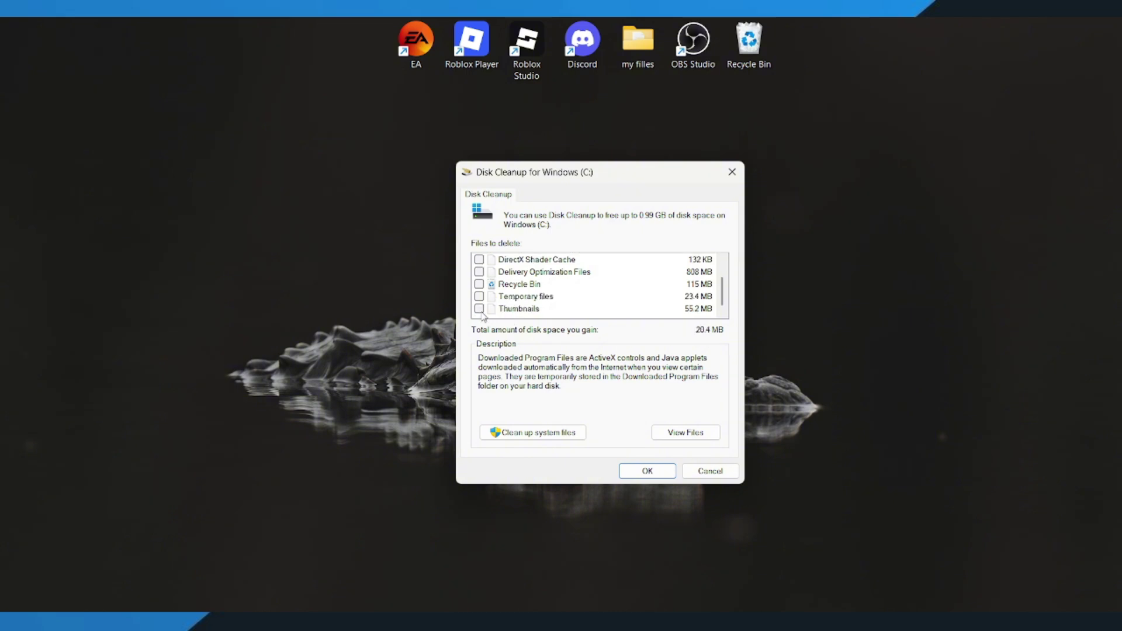
scroll(533, 305, up, 1)
scroll(533, 305, down, 1)
scroll(533, 305, up, 1)
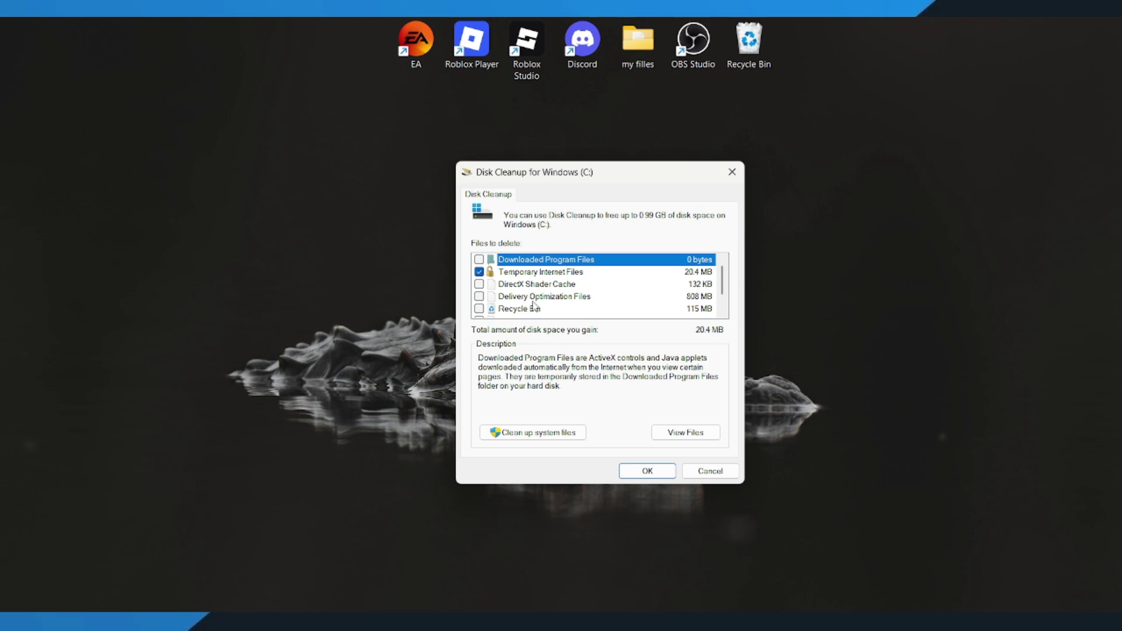
click(657, 475)
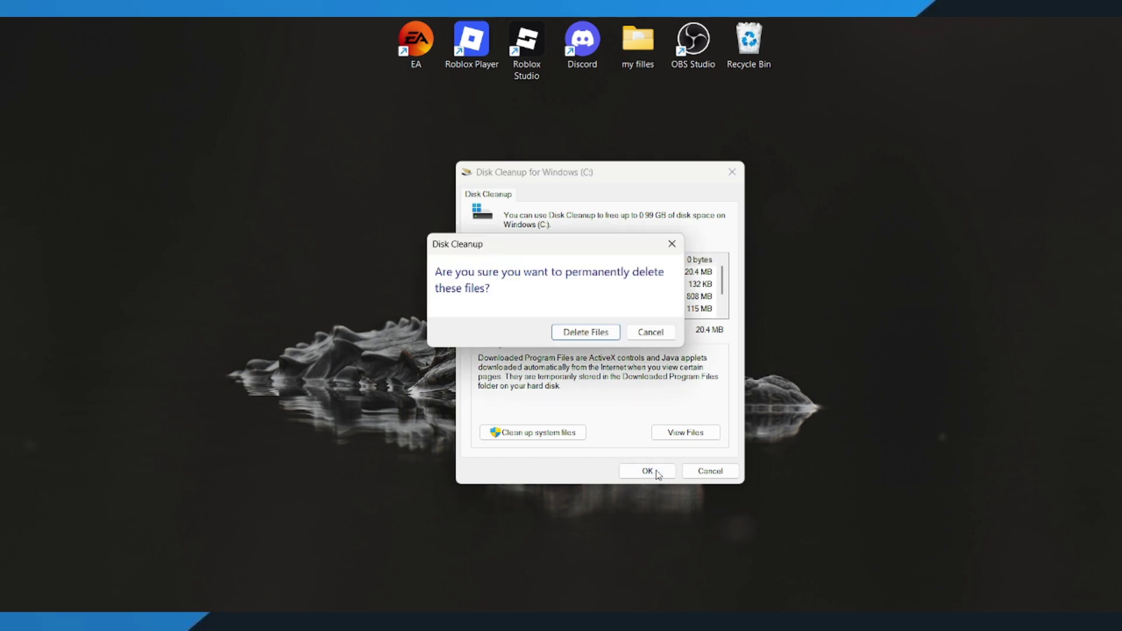
click(586, 332)
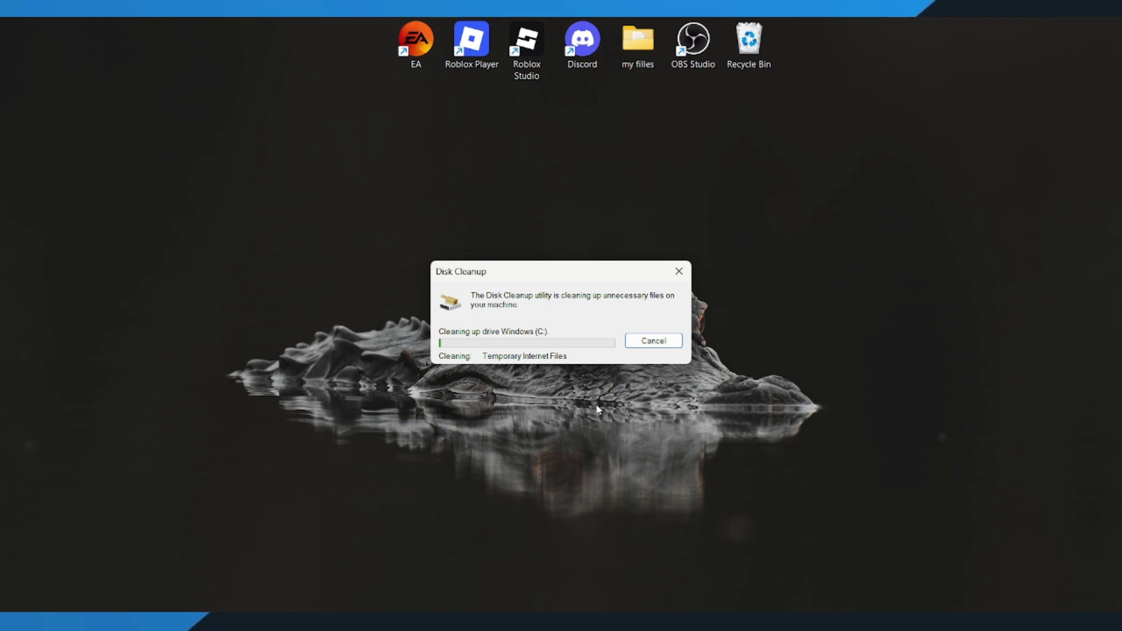